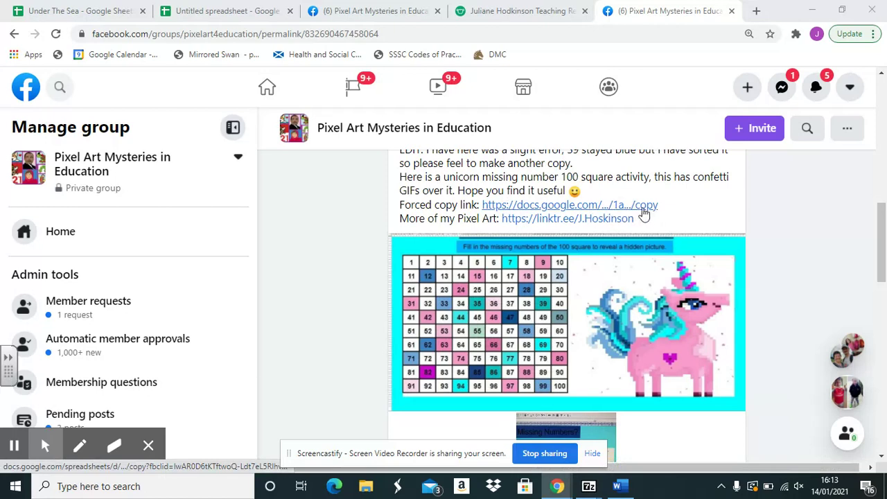
# Step: Open the forced copy link in the unicorn 100 square post and make a copy of the spreadsheet
pyautogui.click(558, 207)
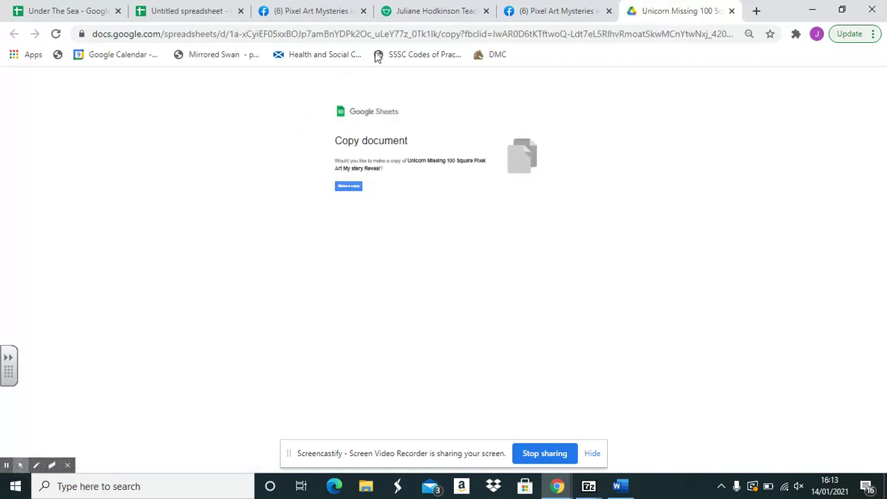
pyautogui.click(351, 185)
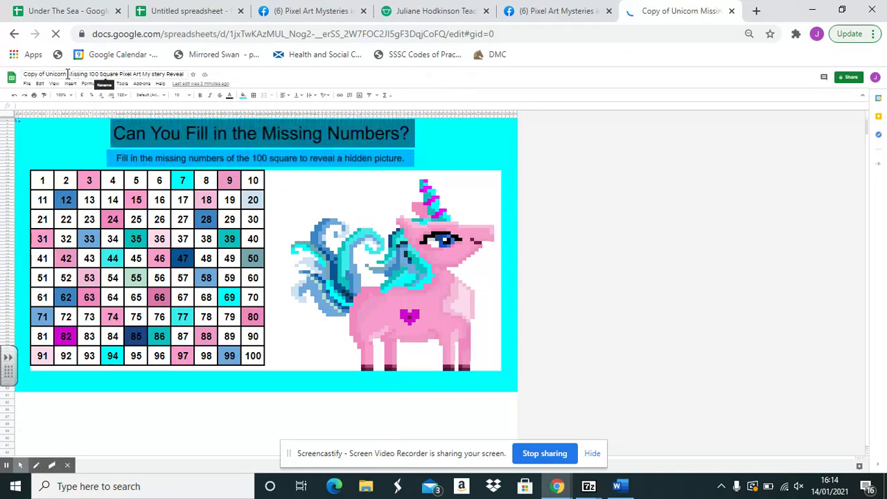
# Step: Remove "Copy of Unicorn" from the start of the copied spreadsheet's title so it begins with "Missing 100 Square"
pyautogui.click(67, 73)
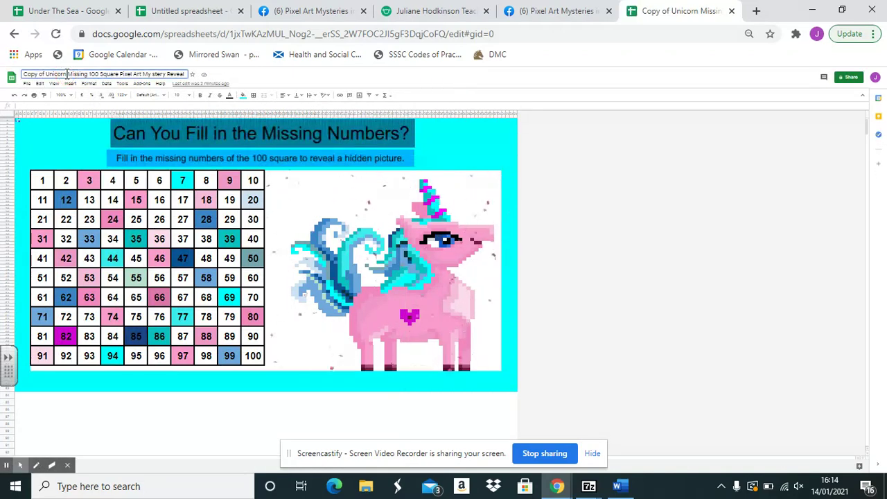
pyautogui.press('BackSpace')
pyautogui.press('BackSpace')
pyautogui.press('BackSpace')
pyautogui.press('BackSpace')
pyautogui.press('BackSpace')
pyautogui.press('BackSpace')
pyautogui.press('BackSpace')
pyautogui.press('BackSpace')
pyautogui.press('BackSpace')
pyautogui.press('BackSpace')
pyautogui.press('BackSpace')
pyautogui.press('BackSpace')
pyautogui.press('BackSpace')
pyautogui.press('BackSpace')
pyautogui.press('BackSpace')
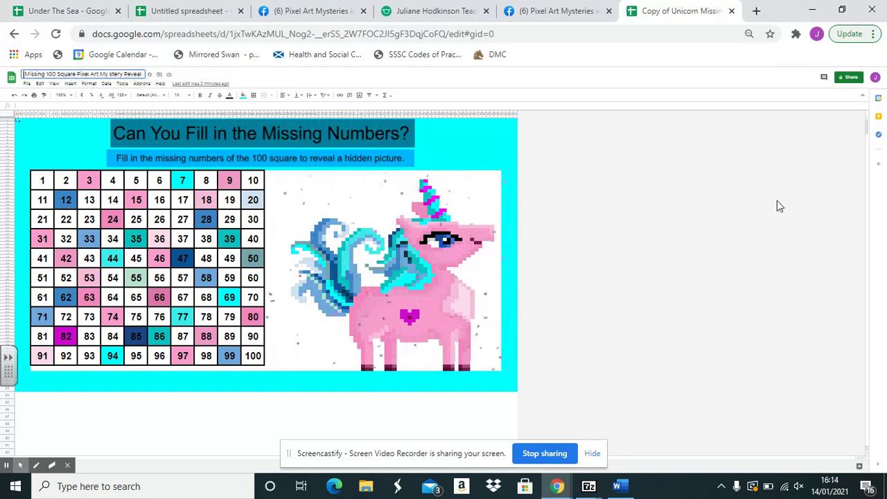
# Step: Share the Missing 100 Square spreadsheet with anyone with the link and copy its sharing link
pyautogui.click(851, 78)
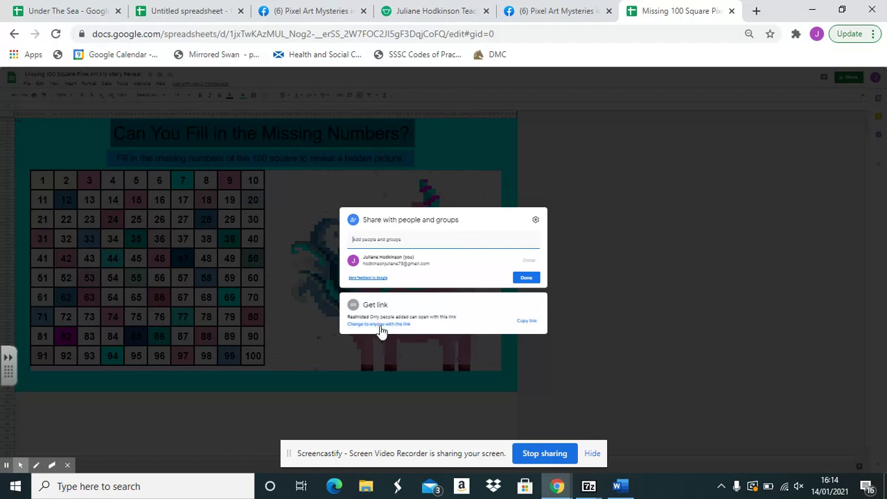
pyautogui.click(379, 324)
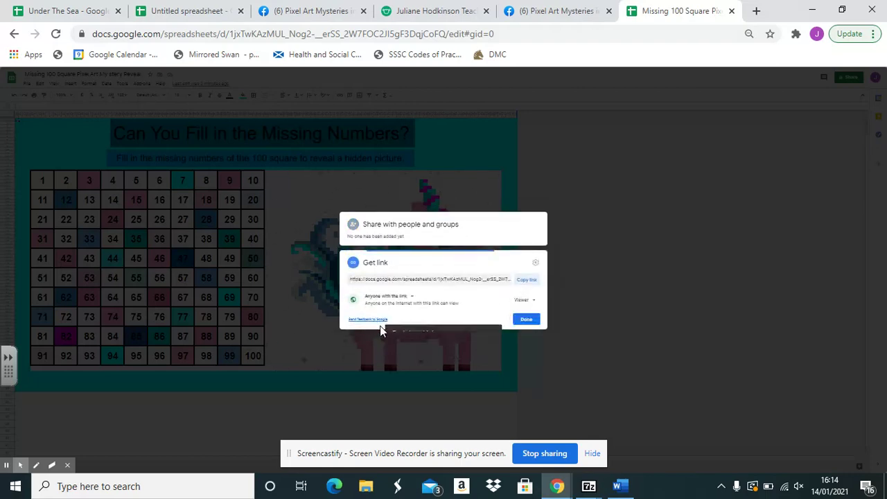
pyautogui.click(528, 282)
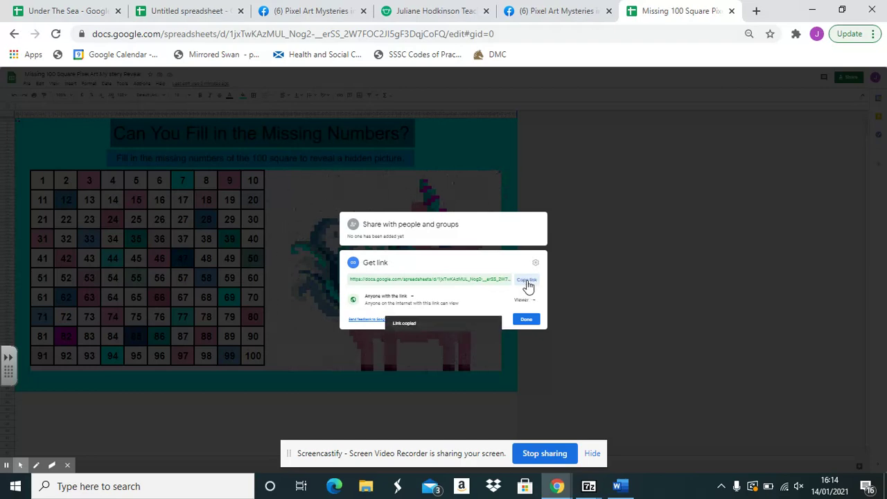
# Step: Paste the sharing link into the blank Word document and replace its ending "edit?usp=sharing" with "copy"
pyautogui.click(621, 485)
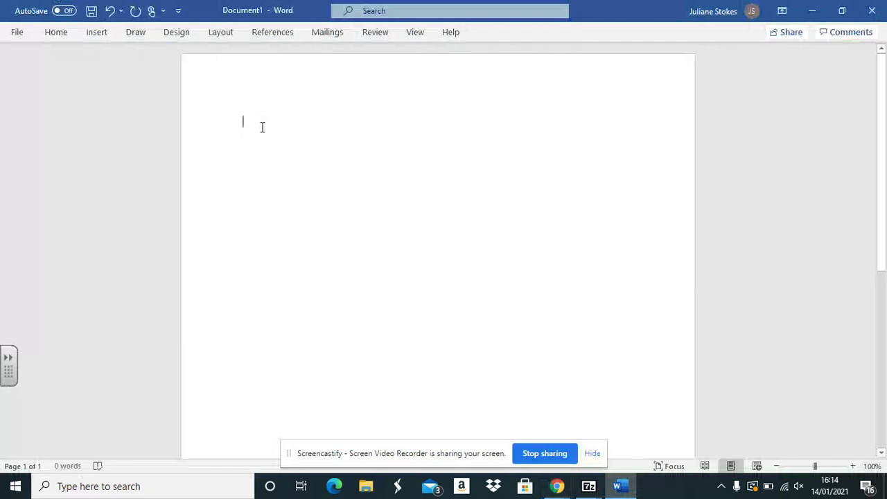
pyautogui.hotkey('ctrl', 'v')
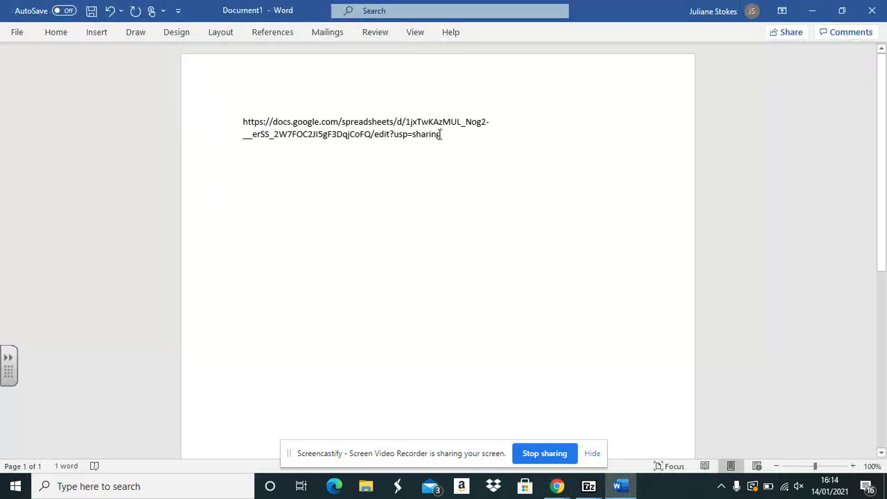
pyautogui.moveTo(433, 139); pyautogui.dragTo(379, 139)
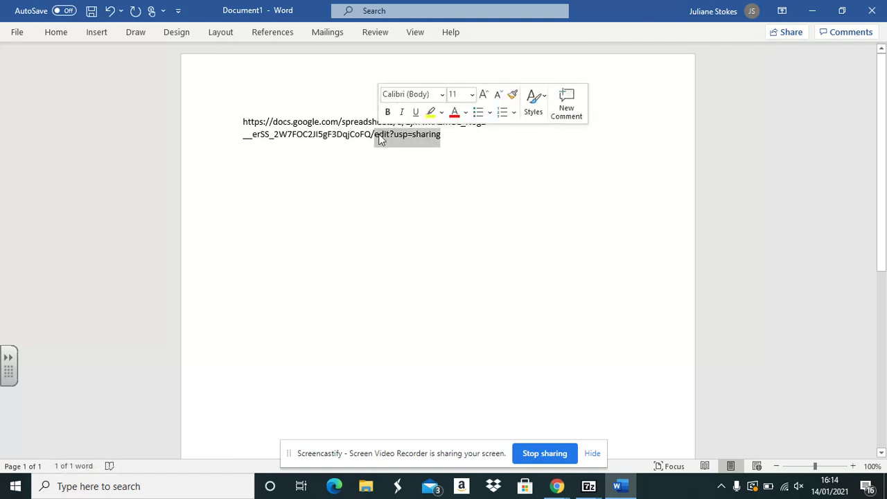
pyautogui.write('copy')
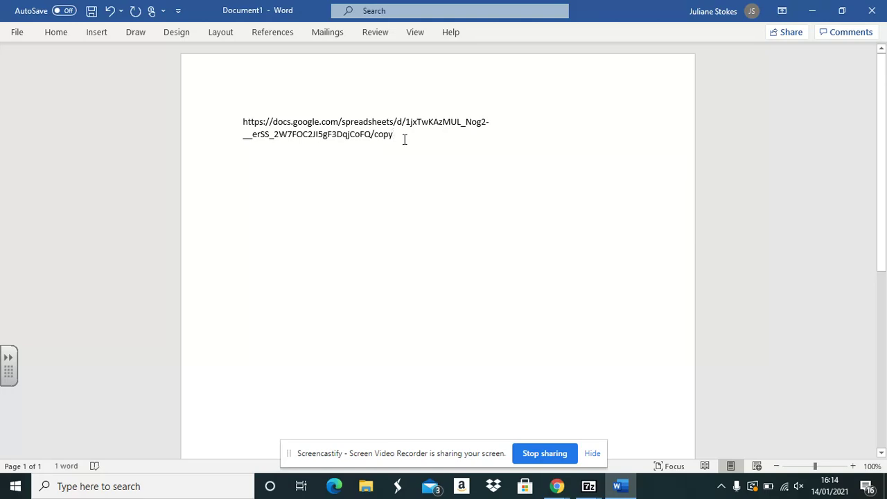
# Step: Copy the edited link from Word, open it in a new Chrome tab and make a copy of the Missing 100 Square spreadsheet
pyautogui.moveTo(404, 139); pyautogui.dragTo(235, 128)
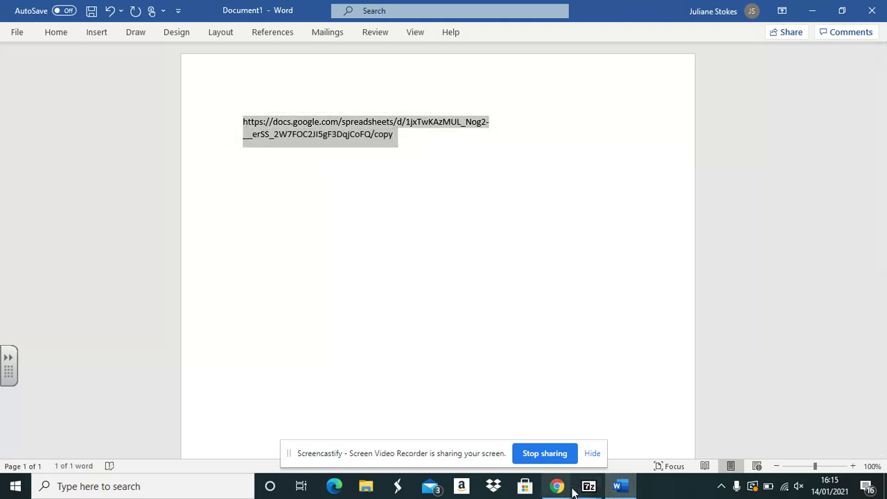
pyautogui.moveTo(572, 492)
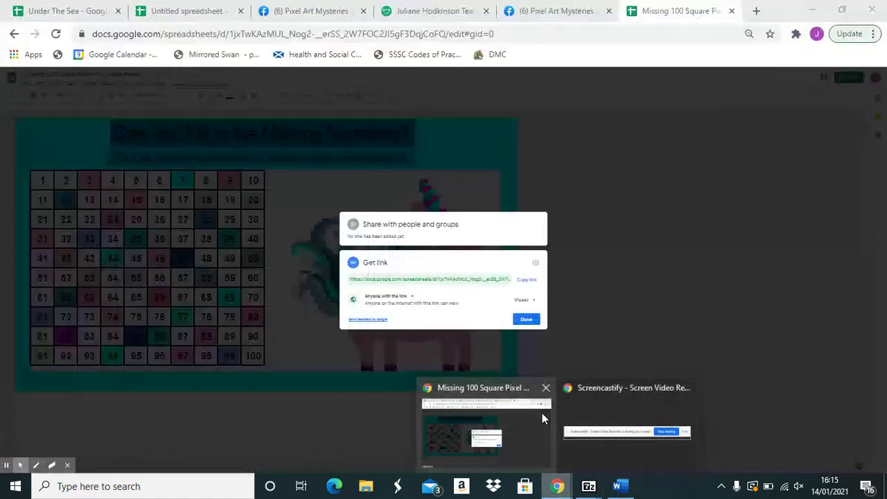
pyautogui.click(541, 418)
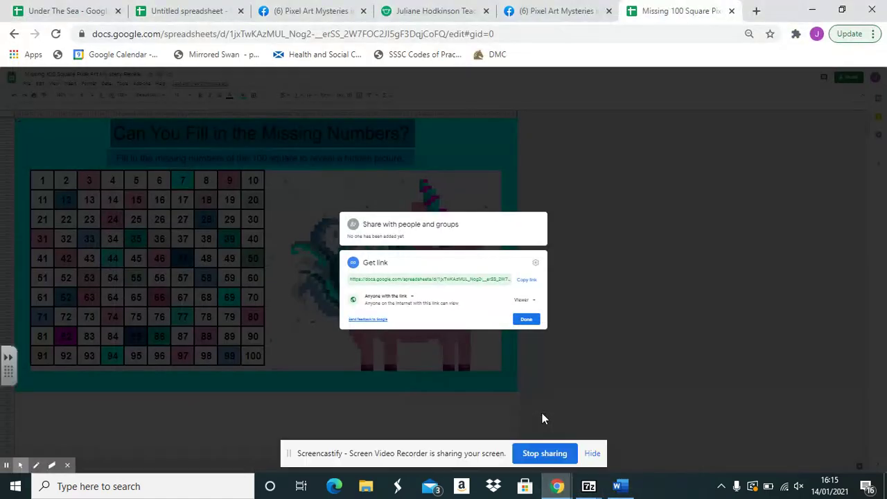
pyautogui.click(756, 12)
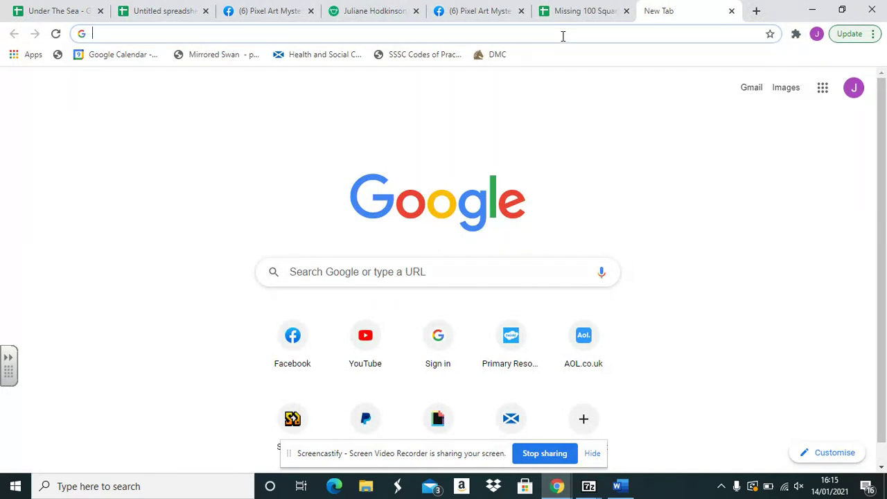
pyautogui.hotkey('ctrl', 'v')
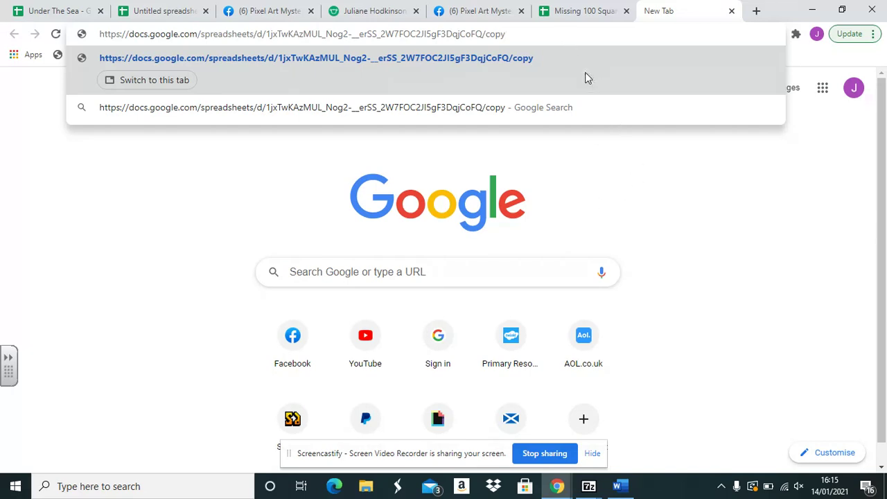
pyautogui.press('Return')
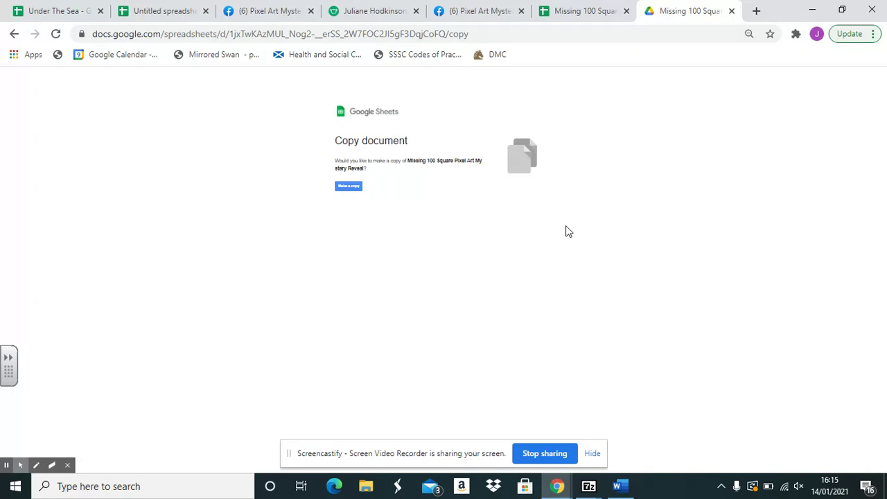
pyautogui.click(350, 188)
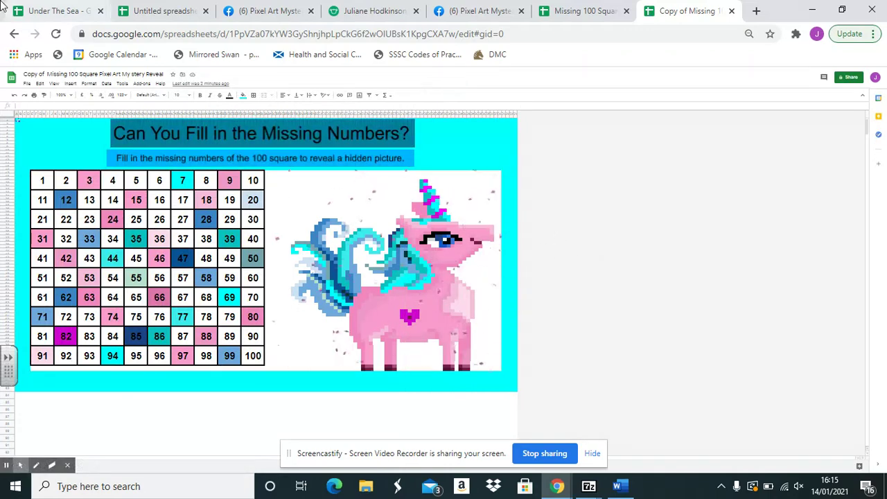
# Step: Share the Under The Sea spreadsheet with anyone with the link and copy its sharing link
pyautogui.click(32, 11)
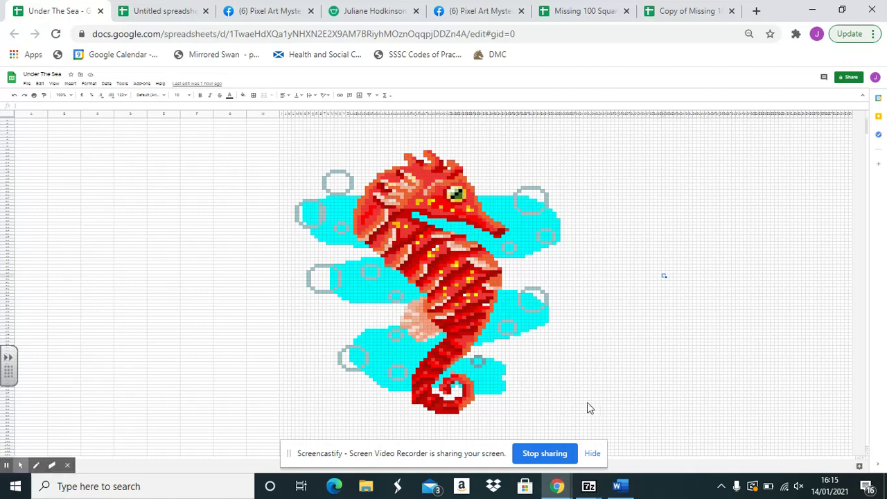
pyautogui.click(850, 78)
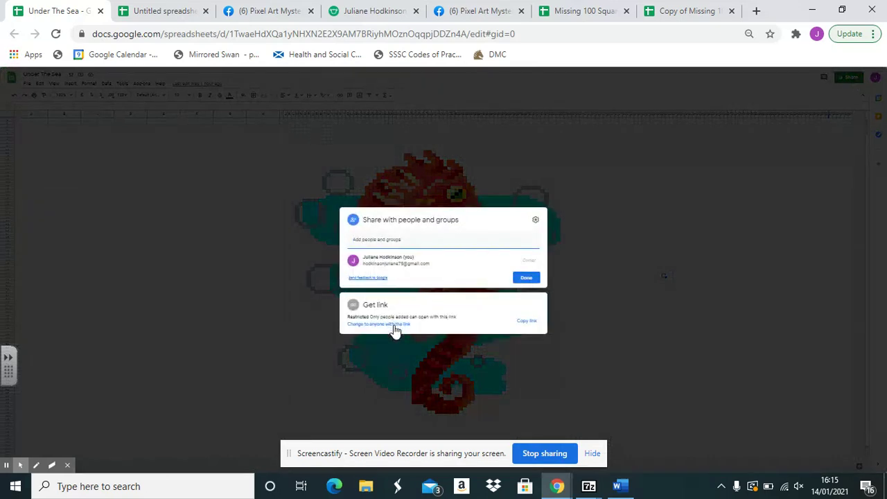
pyautogui.click(394, 325)
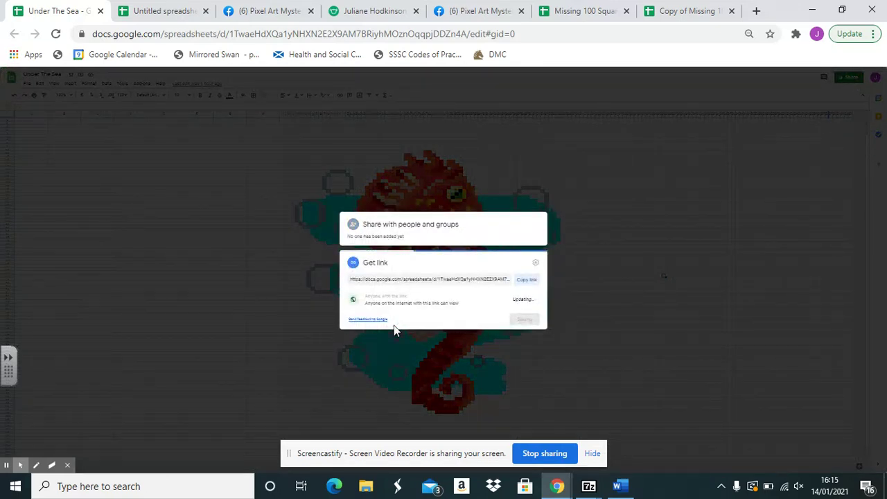
pyautogui.click(531, 281)
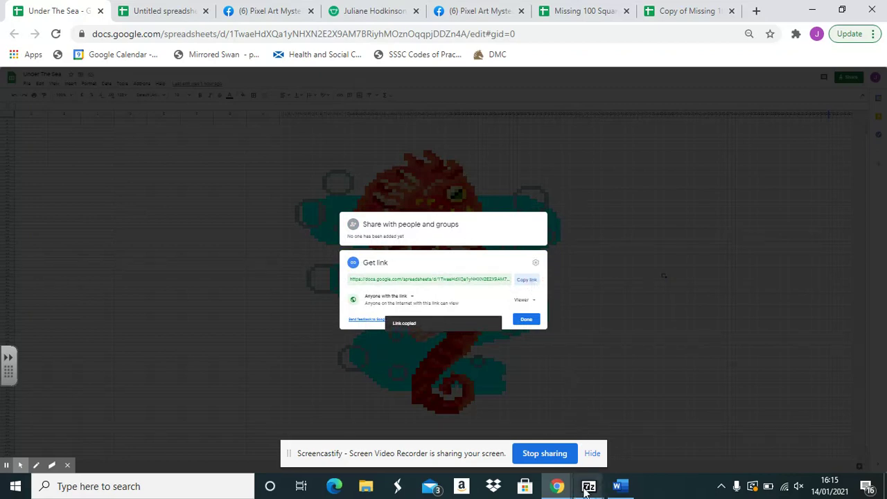
# Step: Paste the Under The Sea link on a new line in the Word document and replace "edit?usp=sharing" with "copy"
pyautogui.click(616, 485)
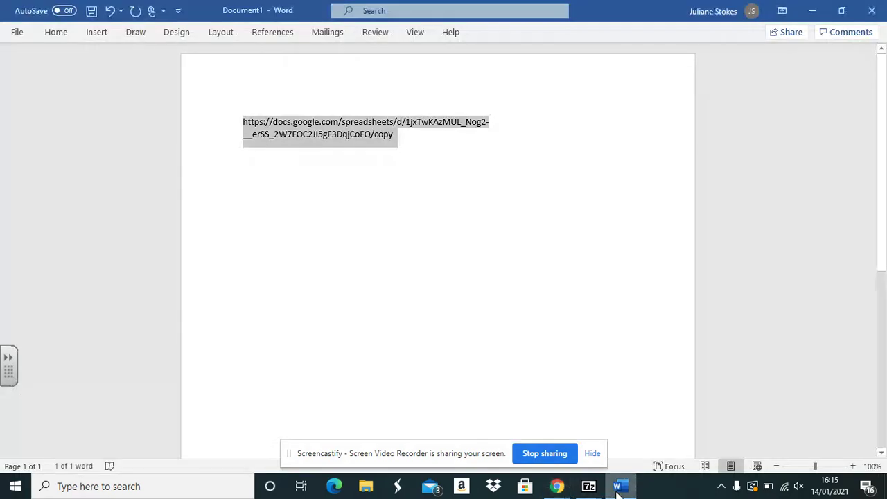
pyautogui.click(414, 149)
pyautogui.press('Return')
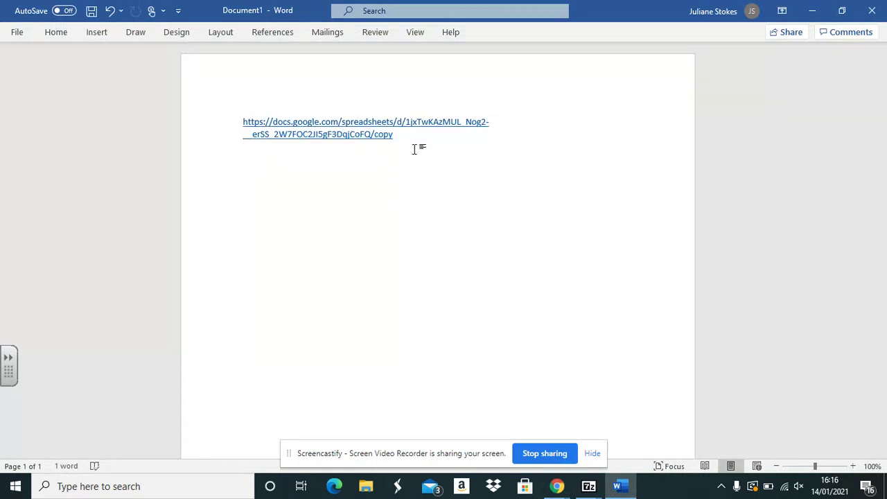
pyautogui.hotkey('ctrl', 'v')
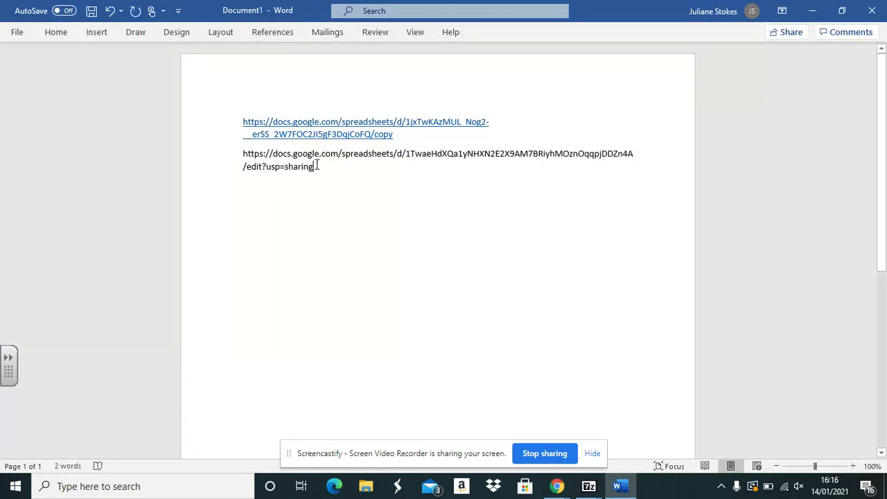
pyautogui.moveTo(317, 166); pyautogui.dragTo(247, 166)
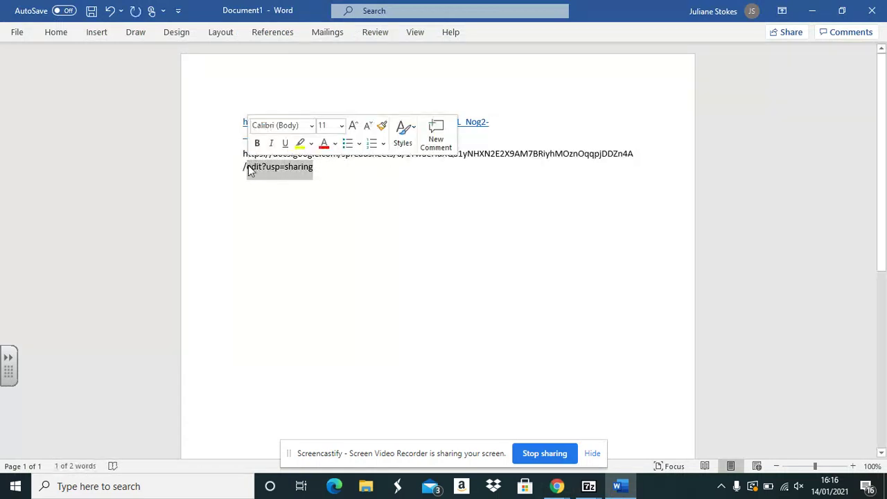
pyautogui.write('copy')
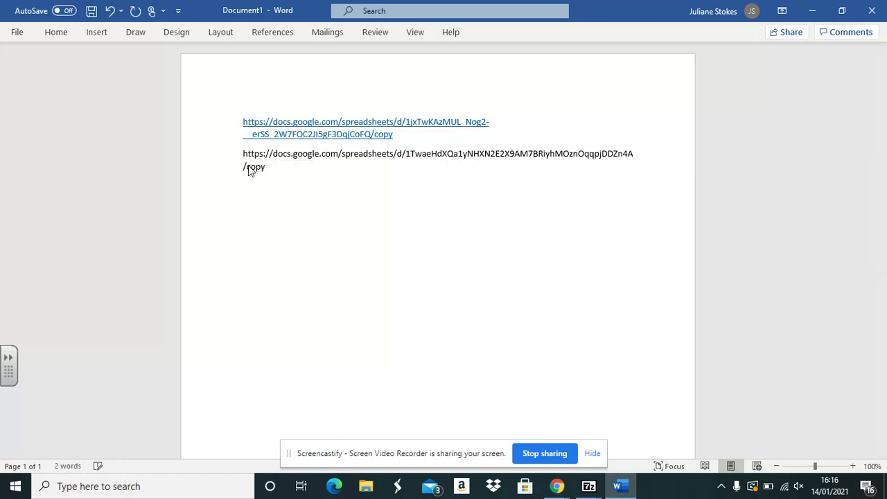
# Step: Copy the edited Under The Sea link from Word, open it in a new Chrome tab and make a copy of the spreadsheet
pyautogui.moveTo(265, 167); pyautogui.dragTo(239, 154)
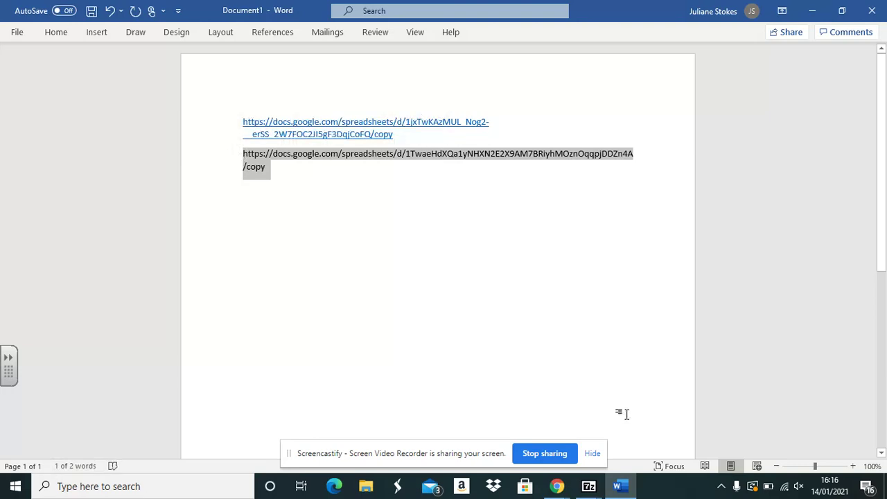
pyautogui.click(557, 486)
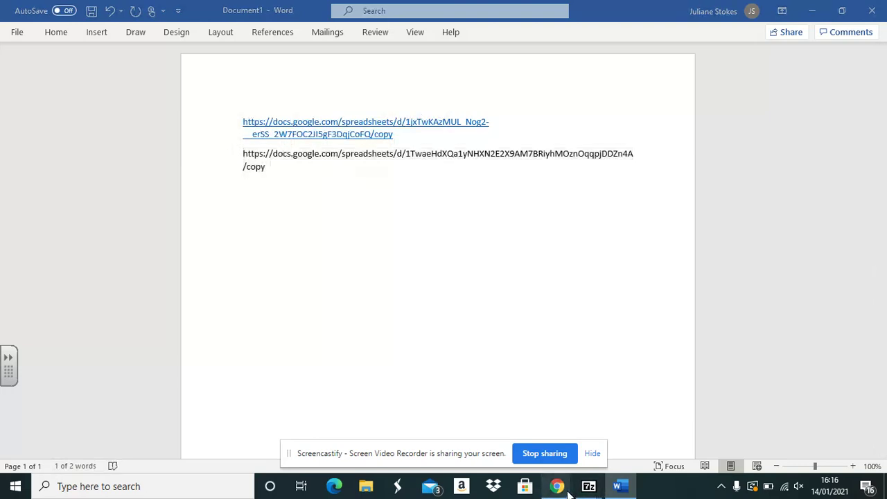
pyautogui.click(542, 424)
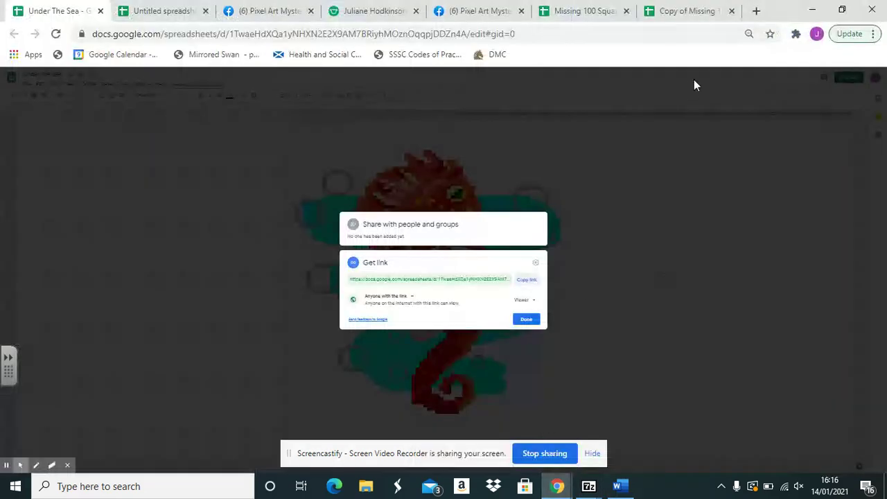
pyautogui.click(755, 11)
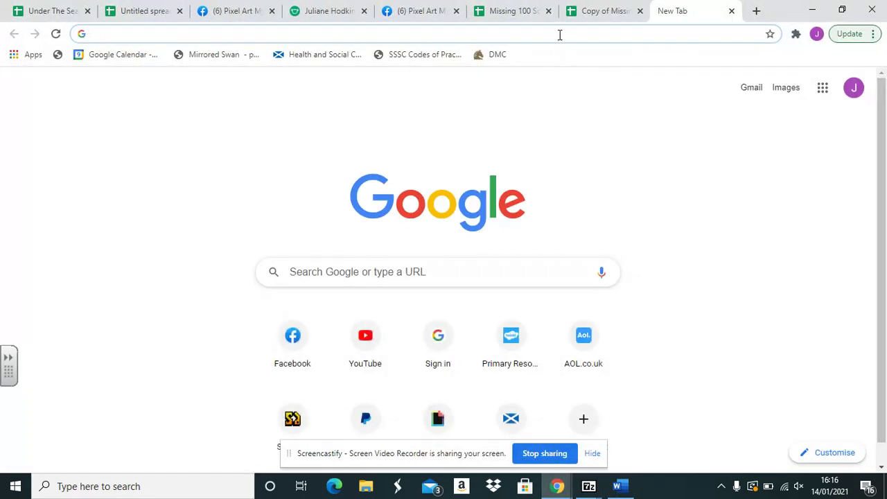
pyautogui.hotkey('ctrl', 'v')
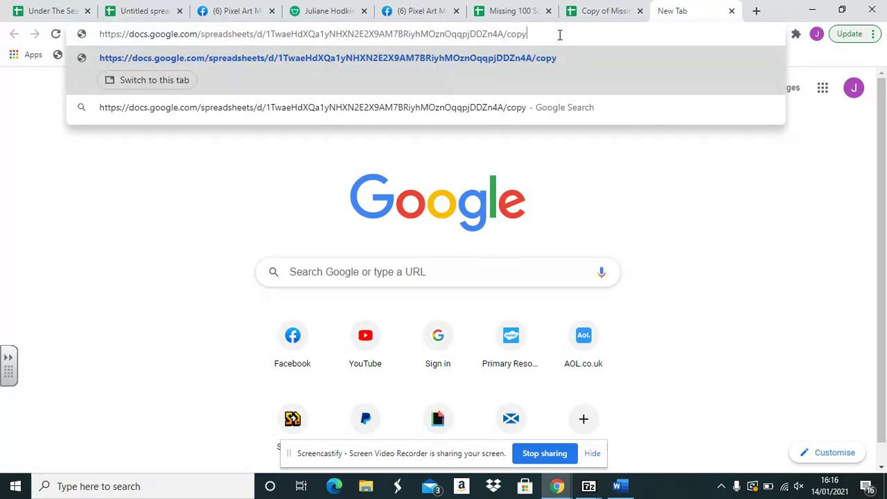
pyautogui.press('Return')
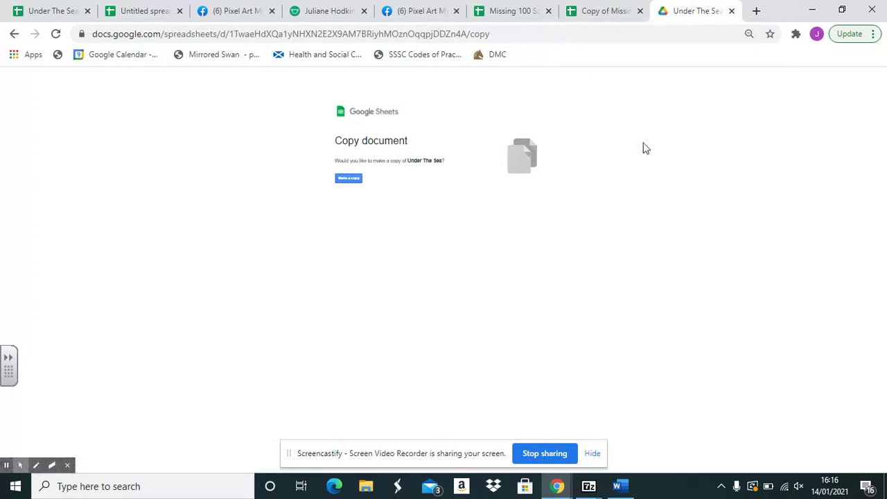
pyautogui.click(355, 180)
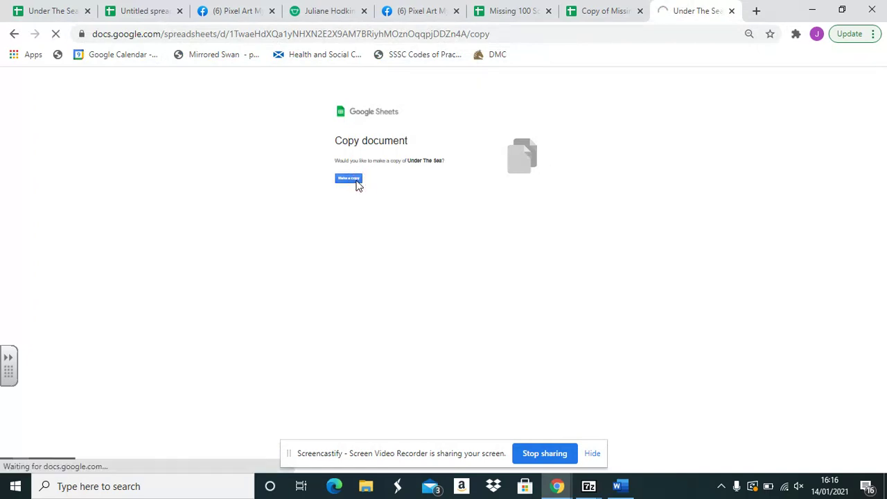